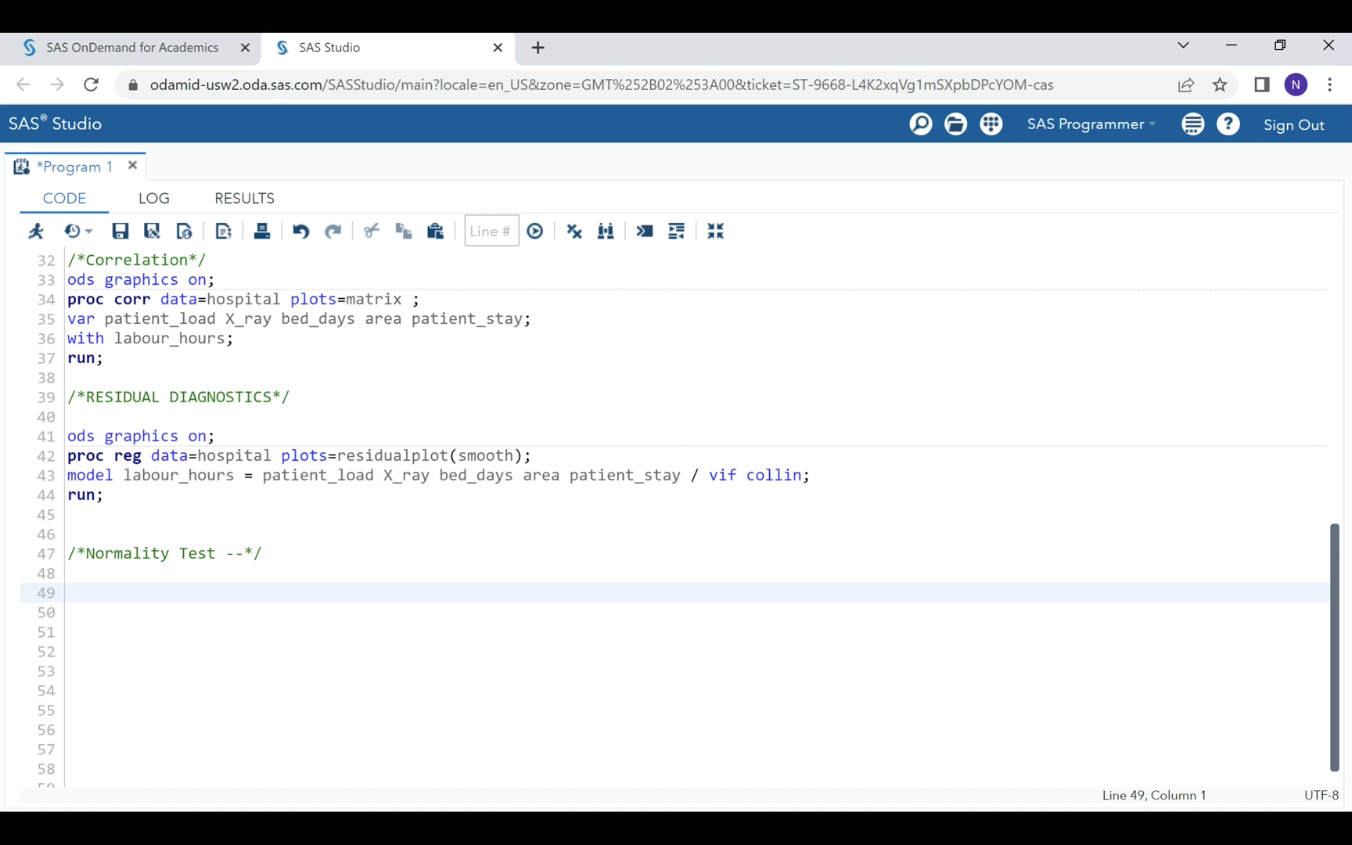
# - On line 49, enter proc univariate data=hospital normal, taking hospital from autocomplete
pyautogui.write('proc univariate')
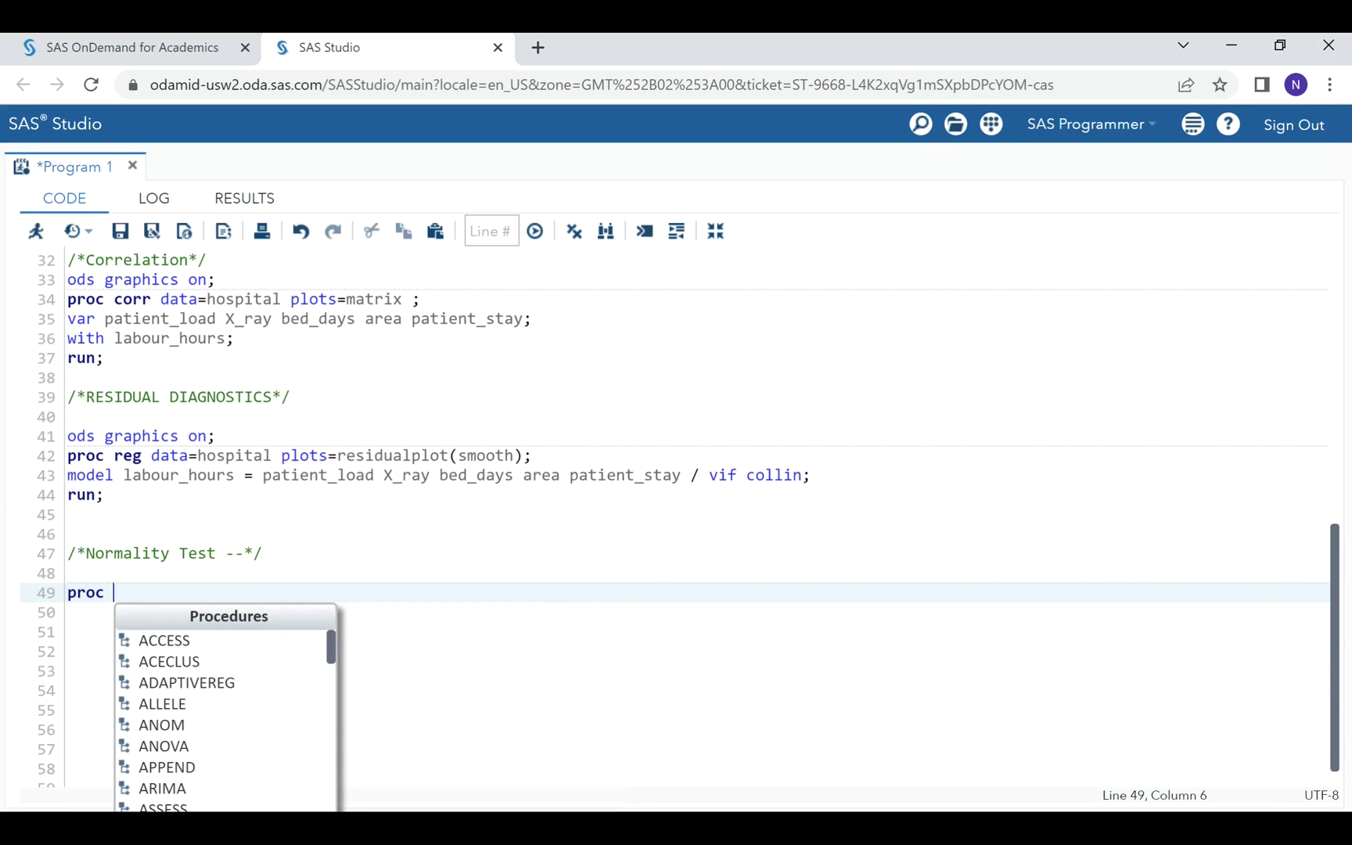
pyautogui.press('Escape')
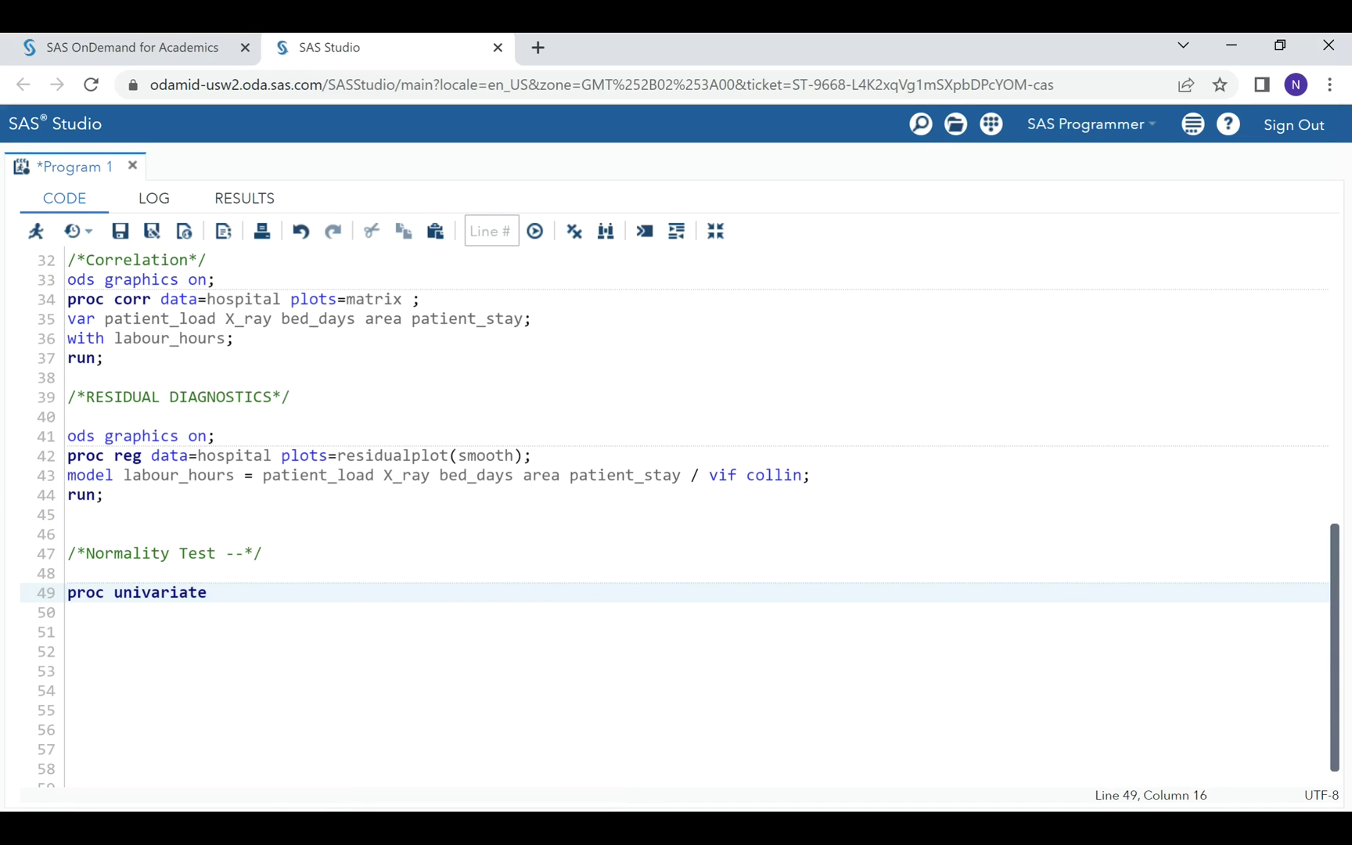
pyautogui.write('dat')
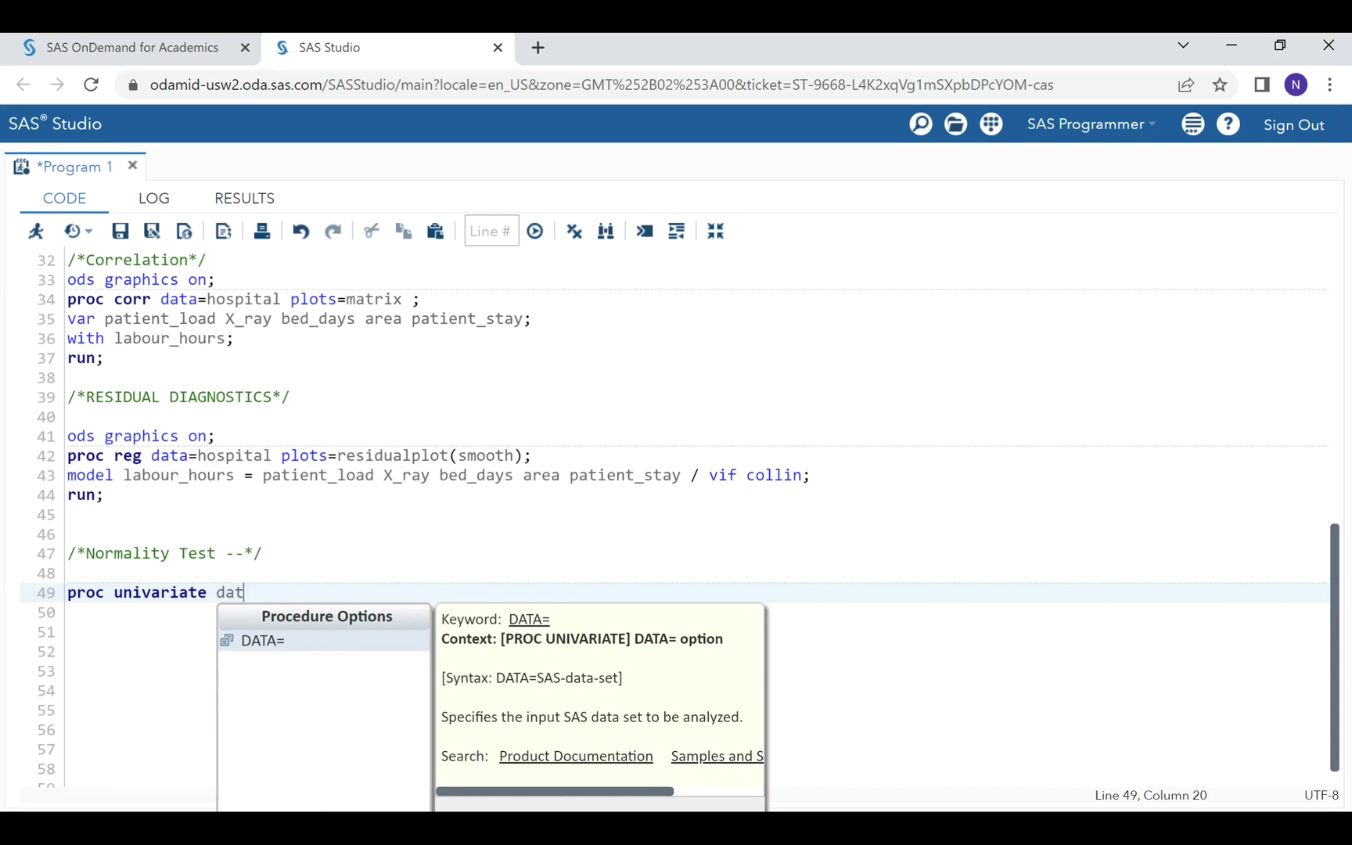
pyautogui.write('a=ho')
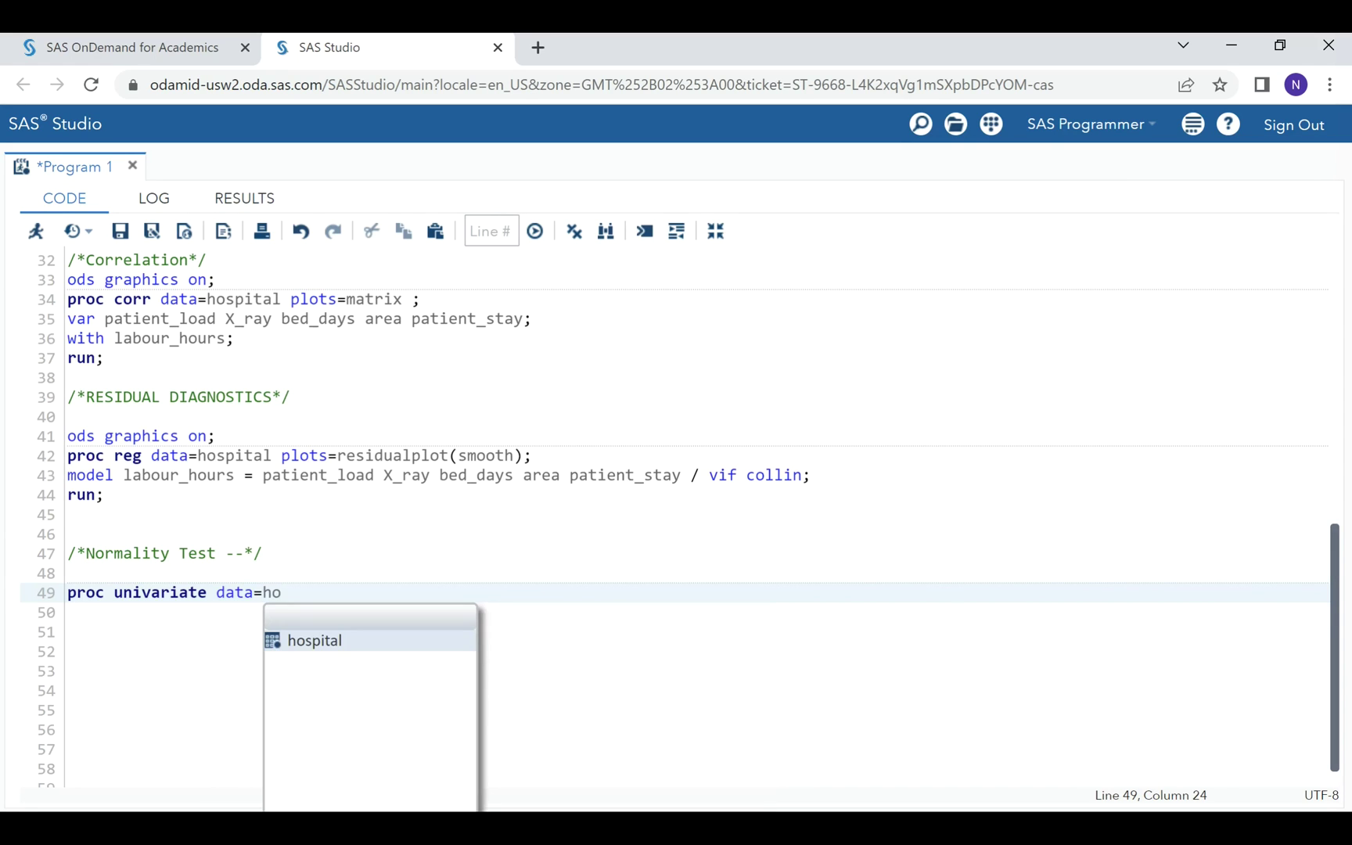
pyautogui.press('Return')
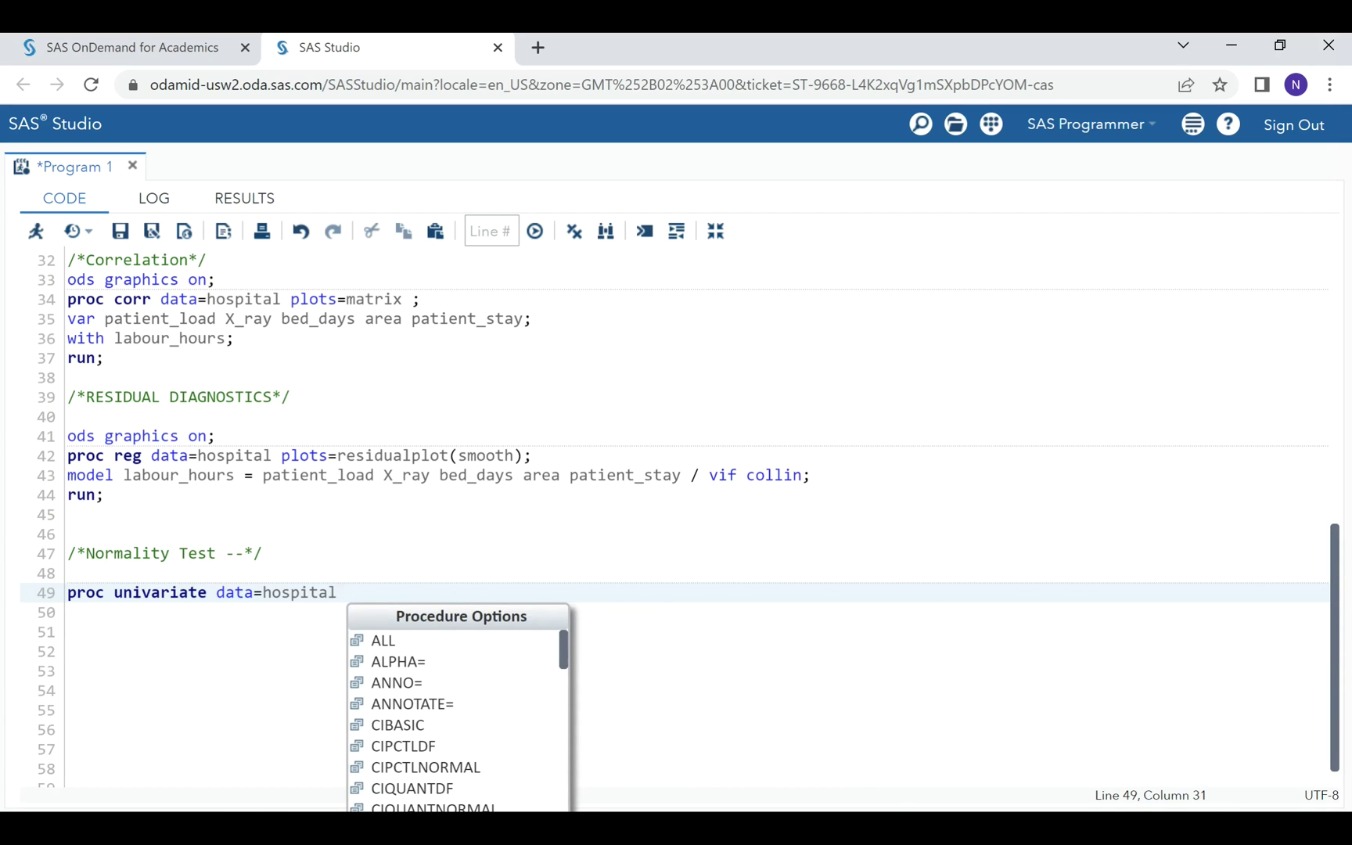
pyautogui.write('nor')
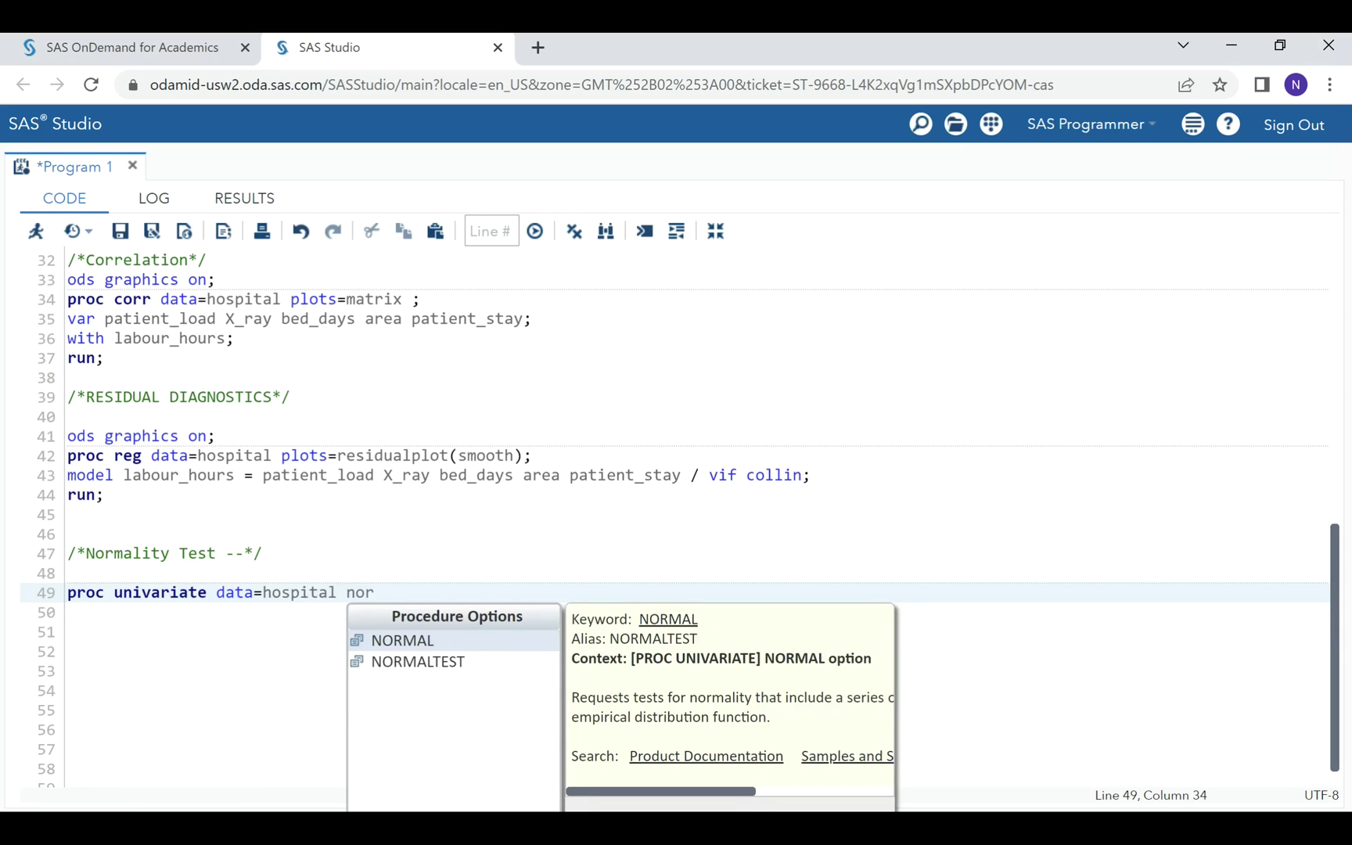
pyautogui.write('mal')
# - End the statement with a semicolon and select the correlation step's variable lines
pyautogui.click(444, 582)
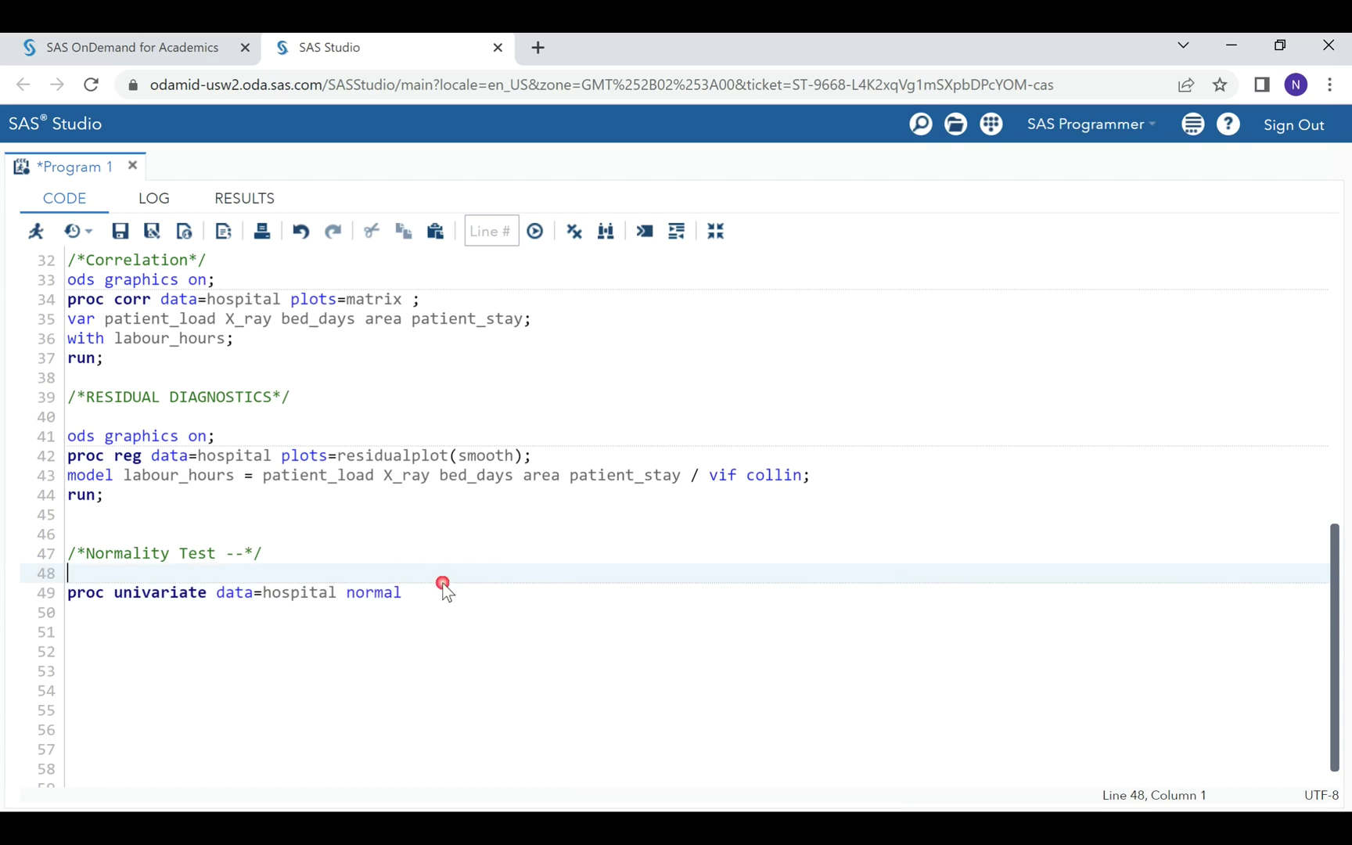
pyautogui.click(429, 606)
pyautogui.click(433, 594)
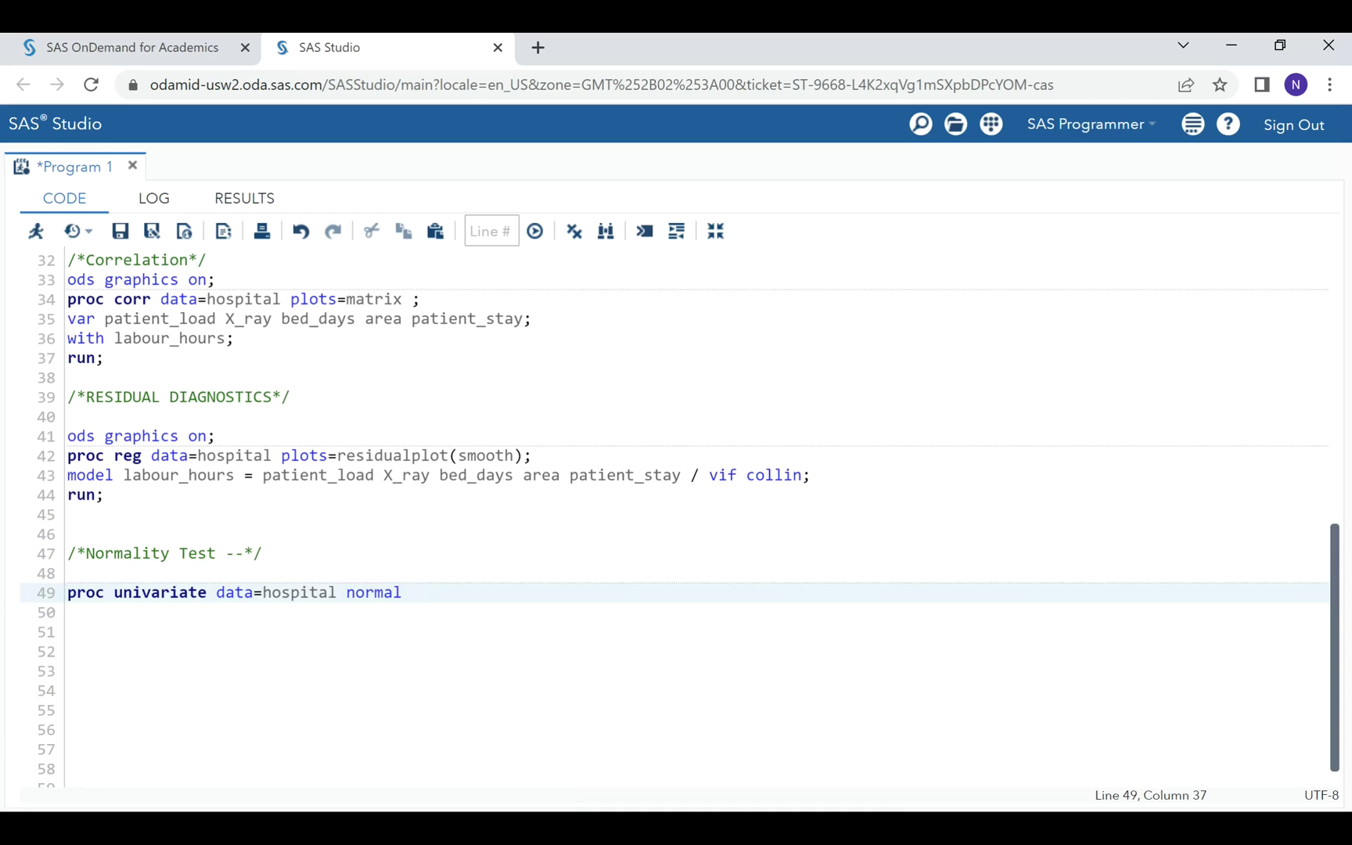
pyautogui.write(';')
pyautogui.press('Return')
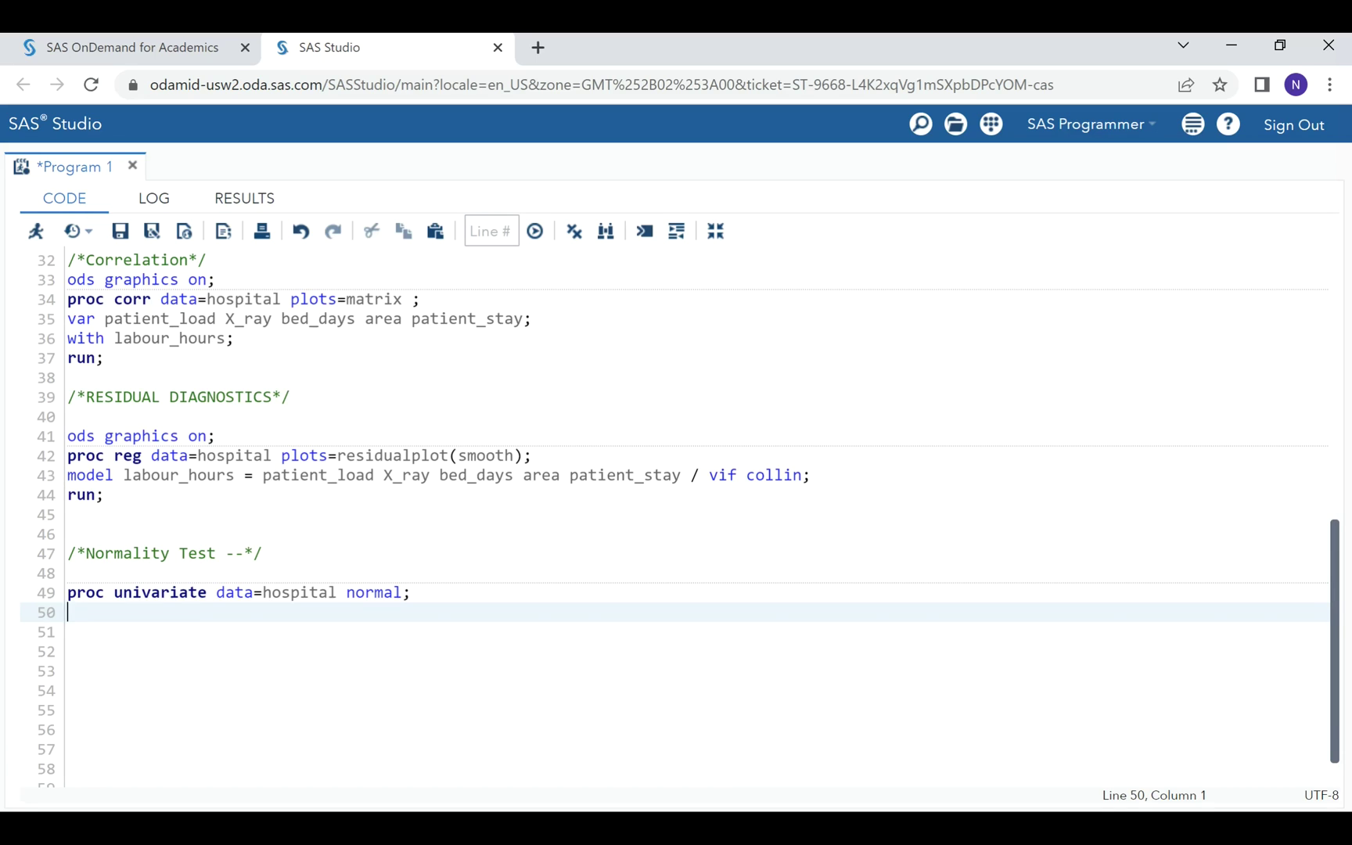
pyautogui.moveTo(68, 318); pyautogui.dragTo(540, 328)
# - Copy the var statement from line 35 and paste it onto line 50
pyautogui.click(537, 320)
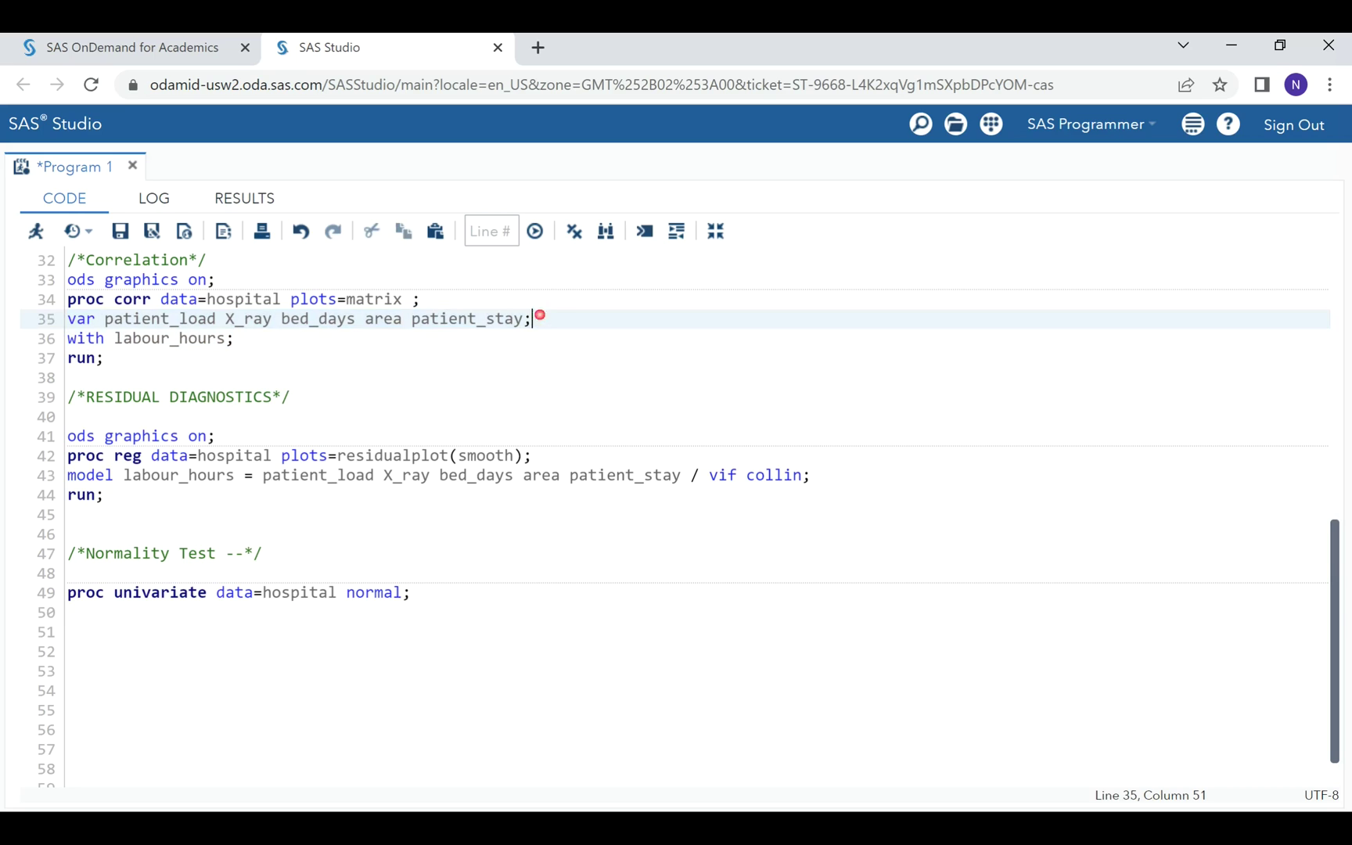
pyautogui.moveTo(532, 318); pyautogui.dragTo(71, 319)
pyautogui.hotkey('ctrl', 'c')
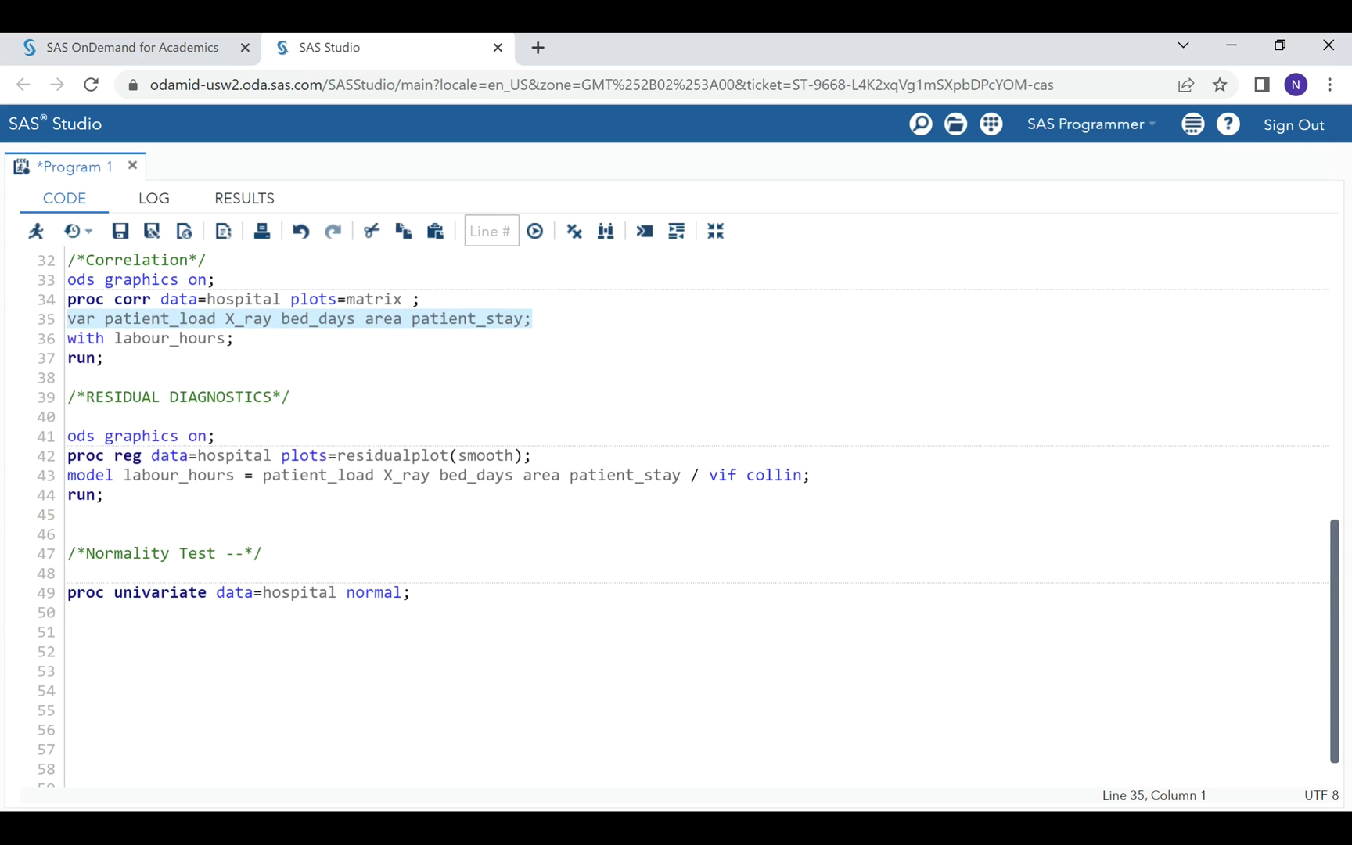
pyautogui.click(78, 612)
pyautogui.hotkey('ctrl', 'v')
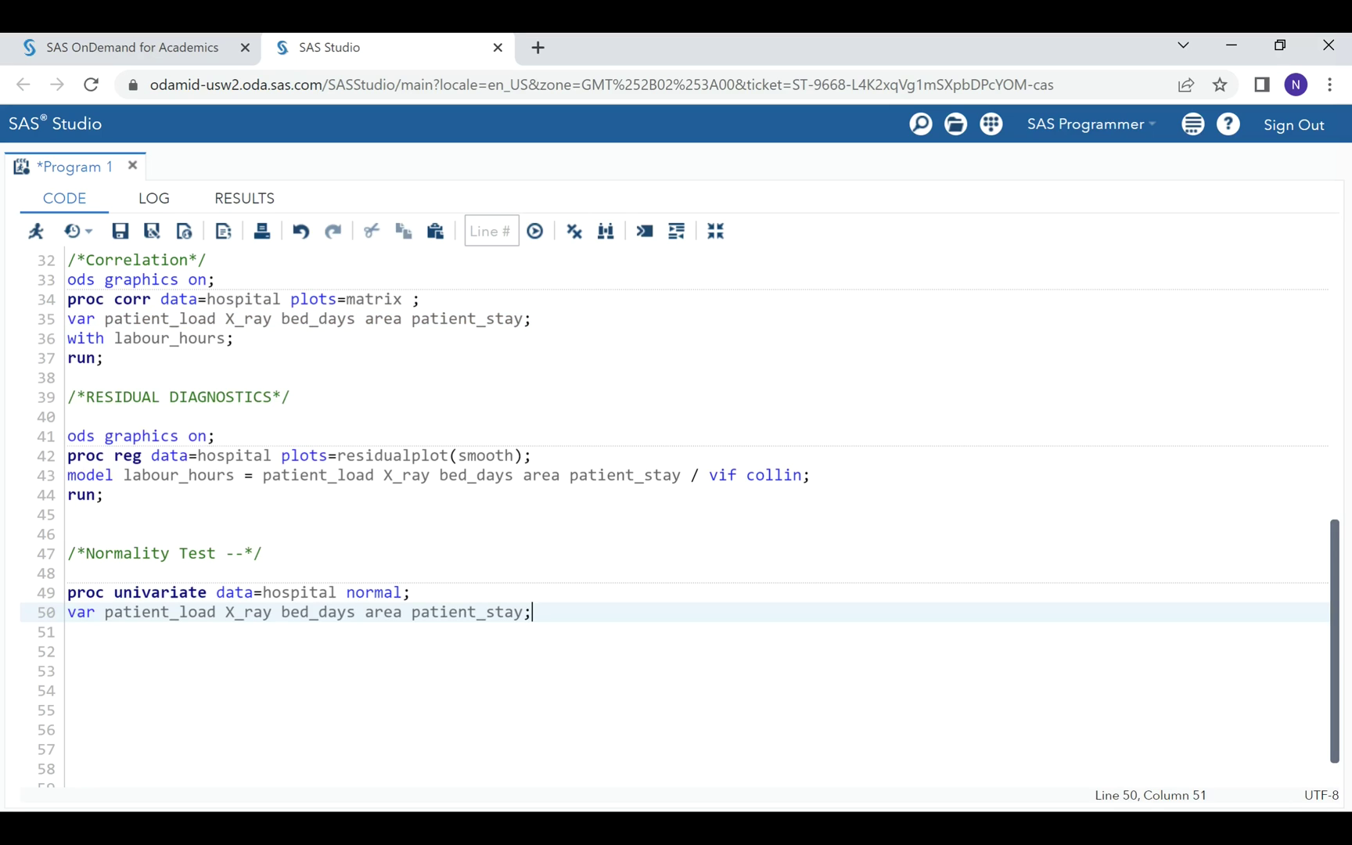
# - Close the step with run; and submit only the univariate step's lines
pyautogui.press('Return')
pyautogui.write('r')
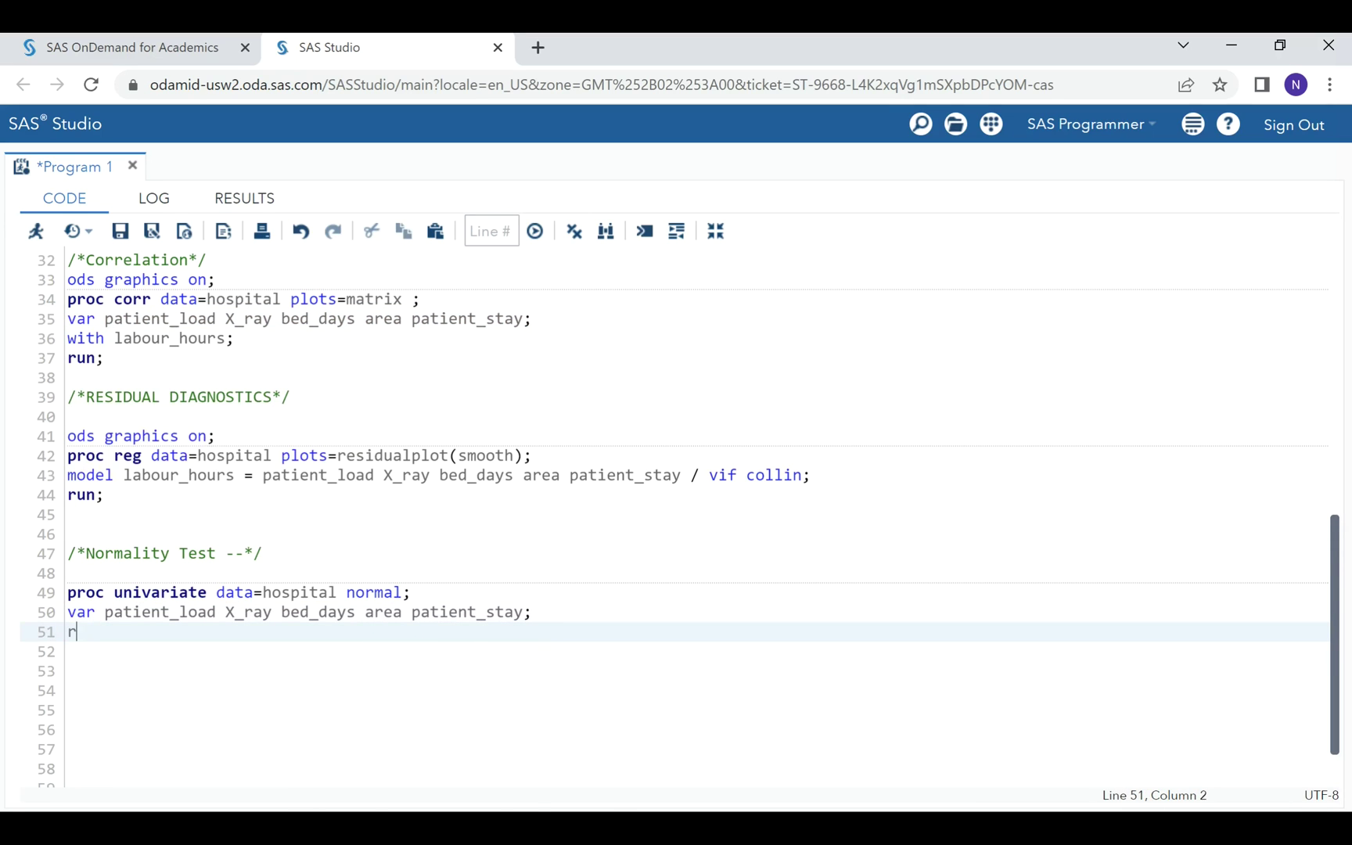
pyautogui.write('un;')
pyautogui.press('Return')
pyautogui.hotkey('shift', 'Up')
pyautogui.hotkey('shift', 'Up')
pyautogui.hotkey('shift', 'Up')
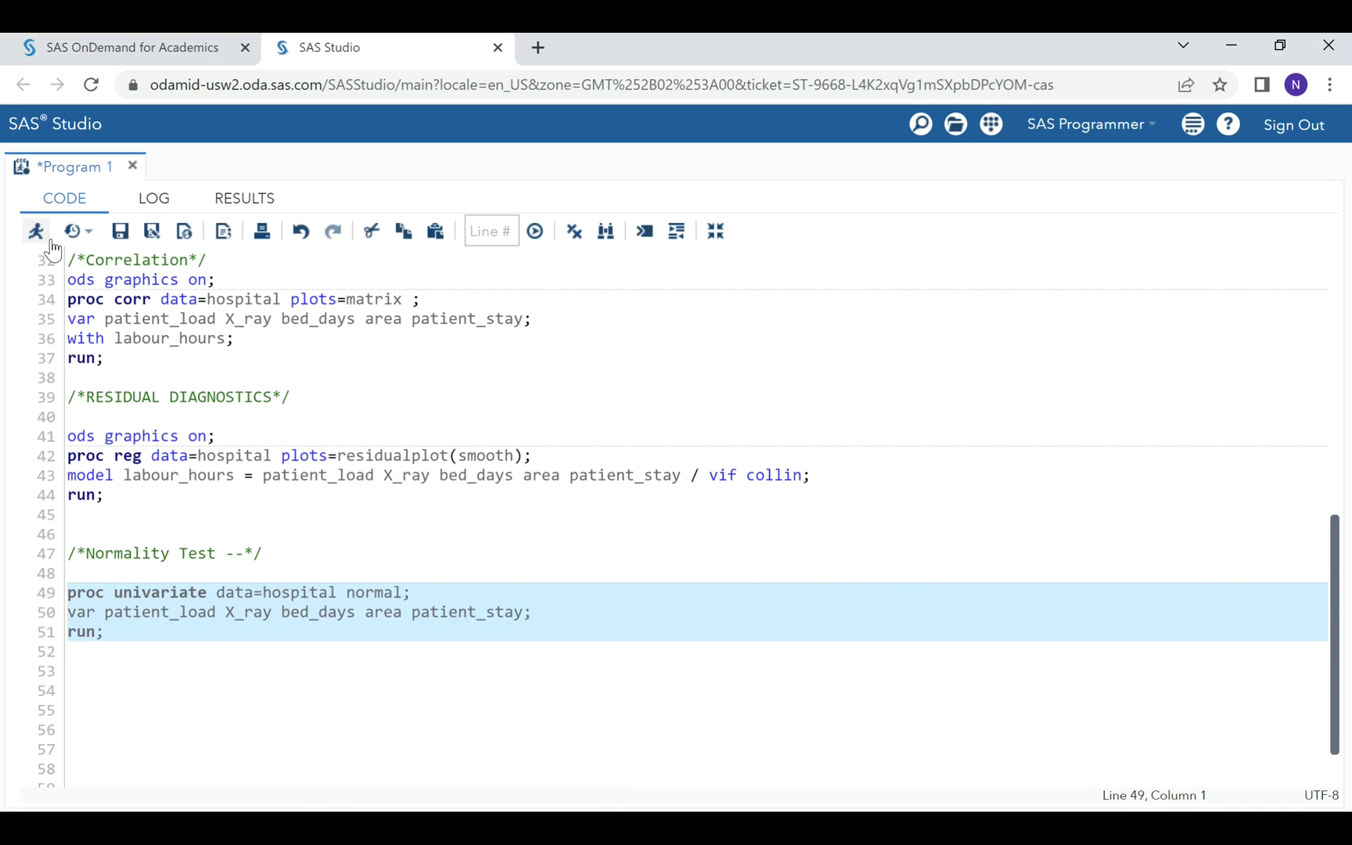
pyautogui.click(37, 232)
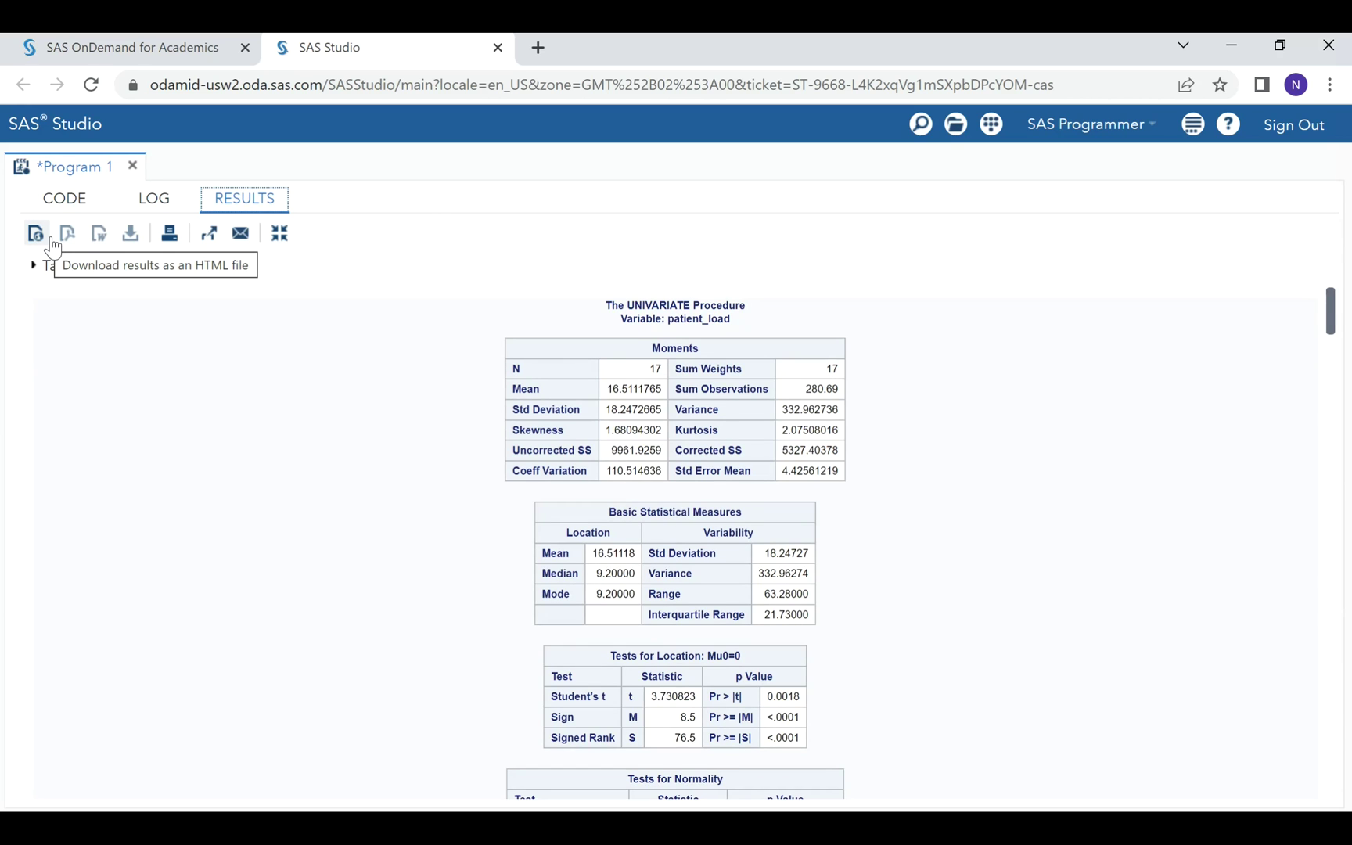
# - Scroll the results to Tests for Normality: Shapiro-Wilk W 0.744471, p 0.0004
pyautogui.scroll(-5, 242, 383)
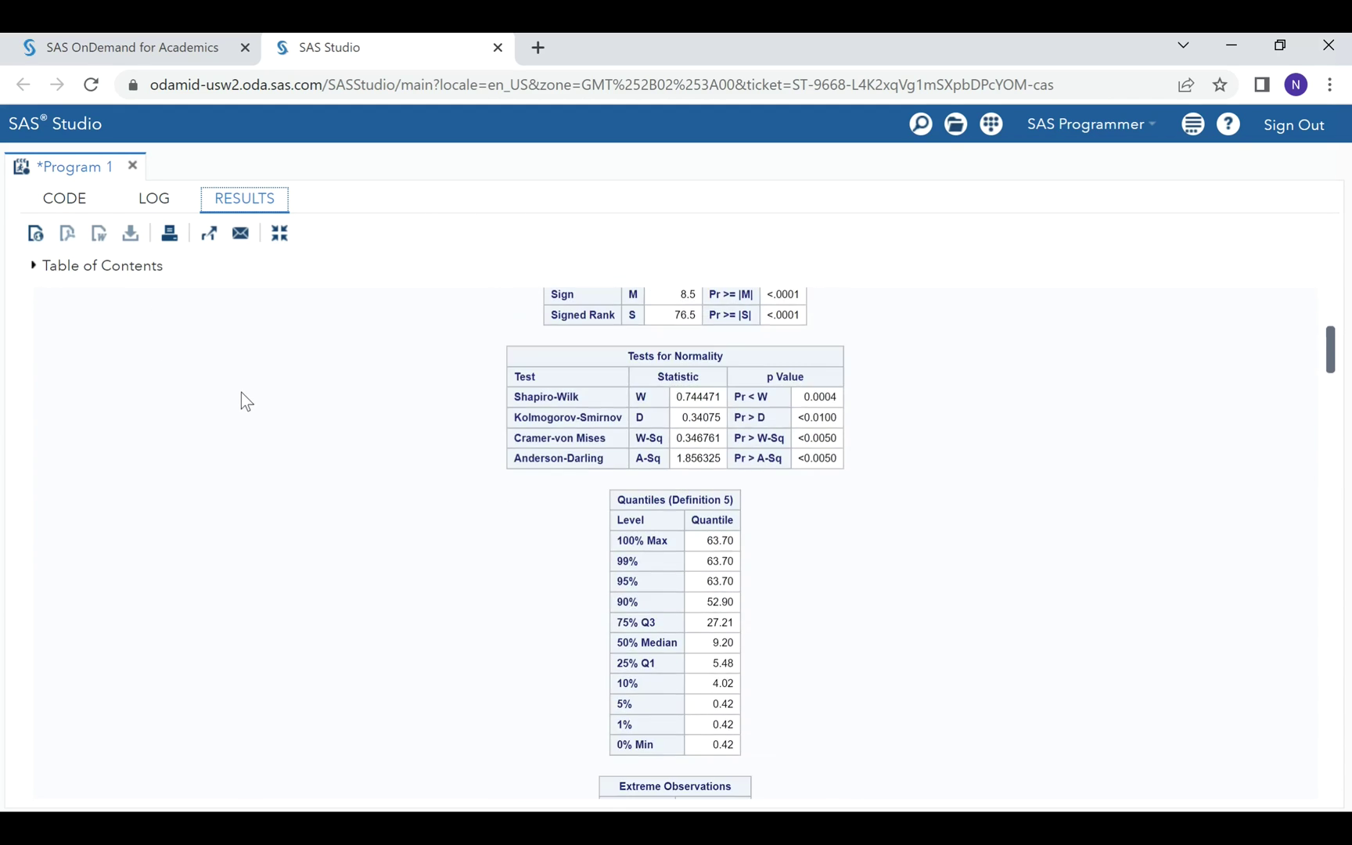
pyautogui.scroll(-5, 244, 398)
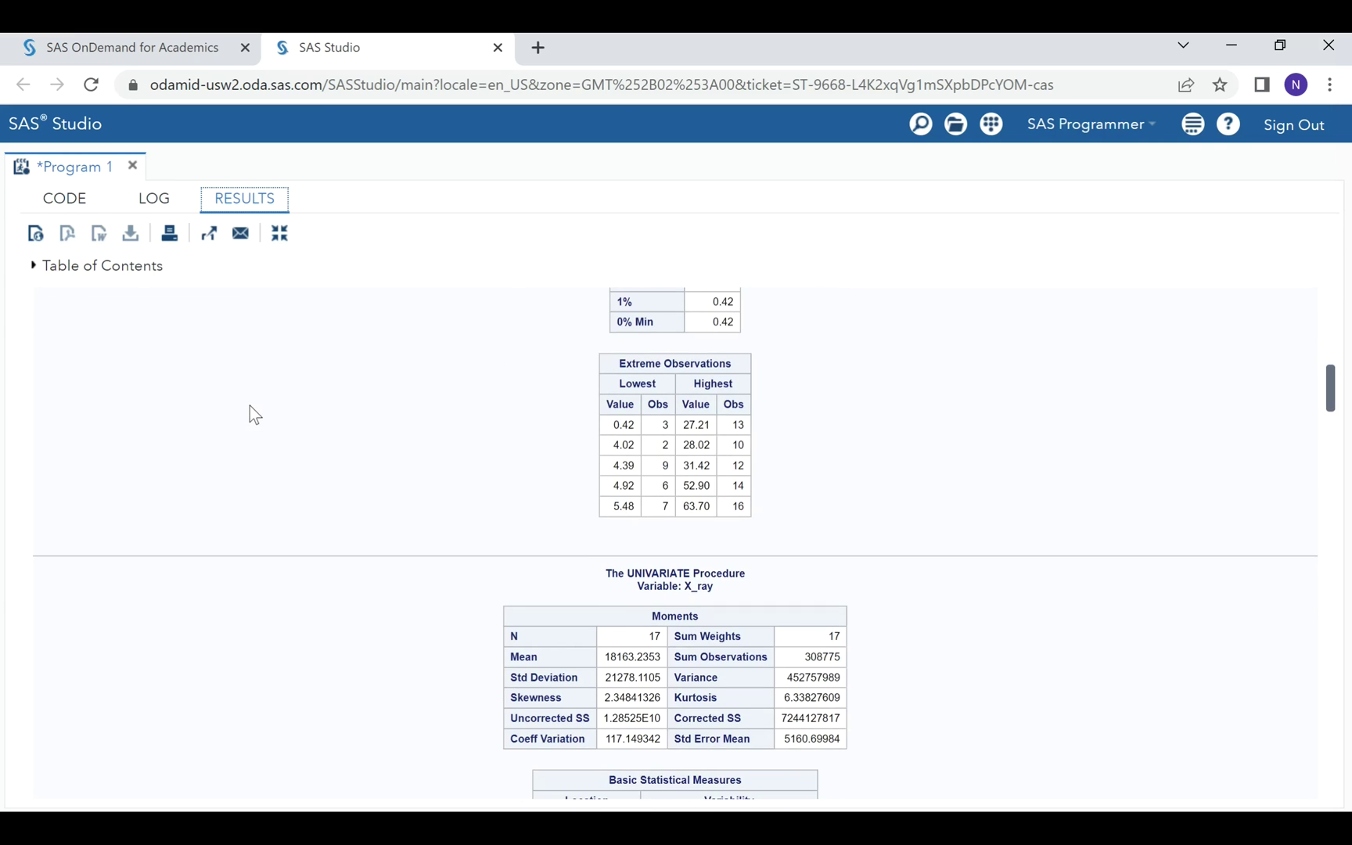
pyautogui.scroll(6, 250, 407)
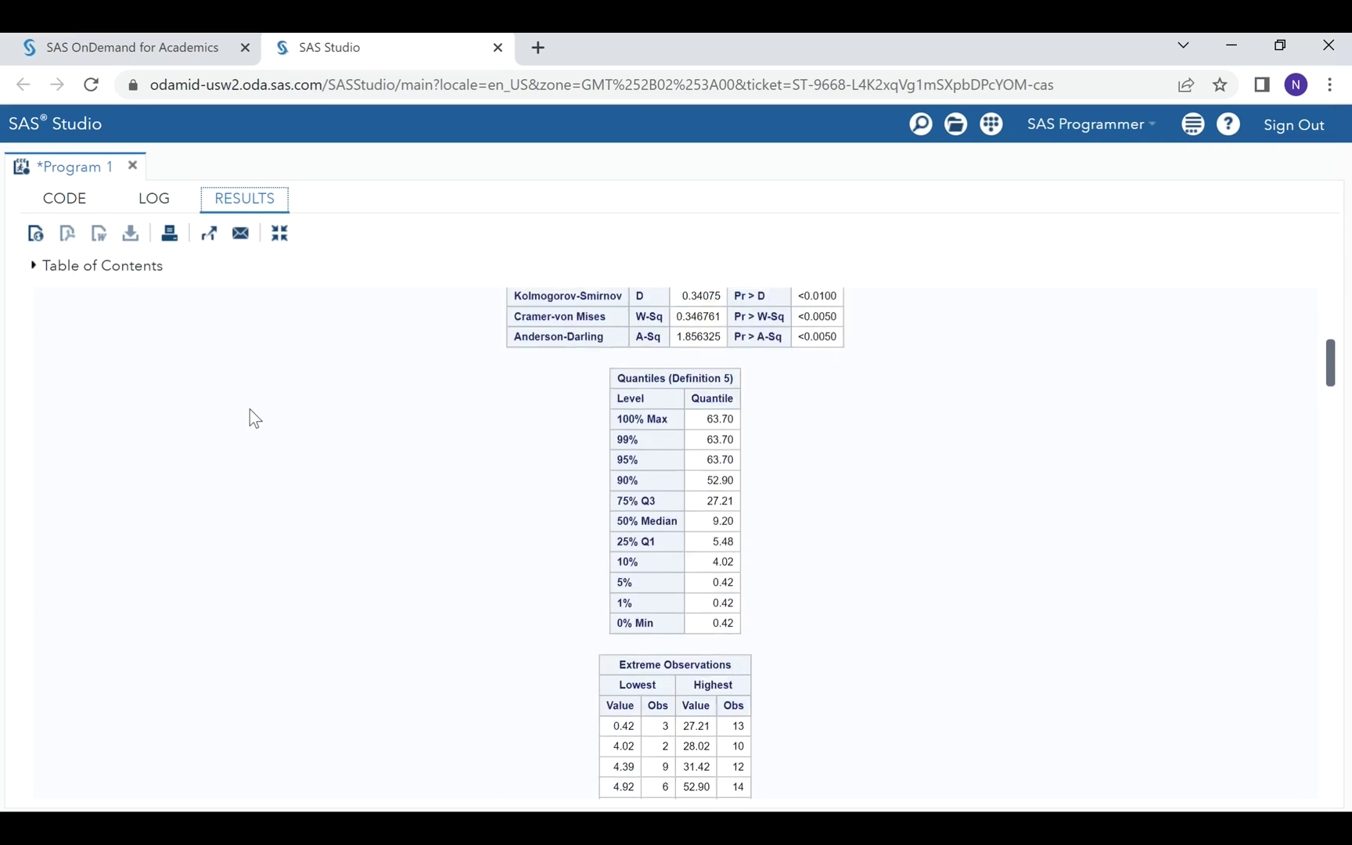
pyautogui.scroll(1, 249, 414)
pyautogui.scroll(-1, 251, 429)
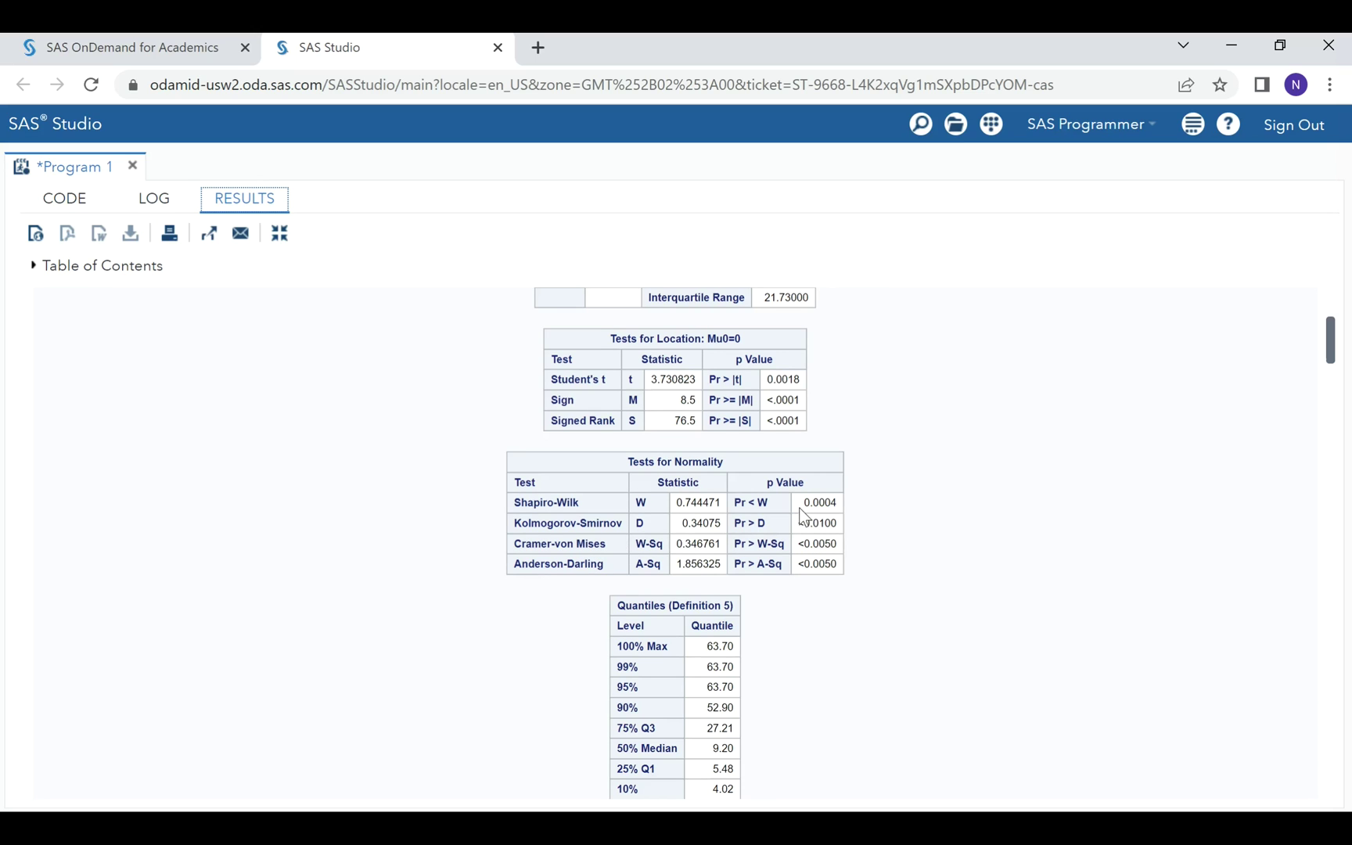
pyautogui.moveTo(803, 503); pyautogui.dragTo(819, 502)
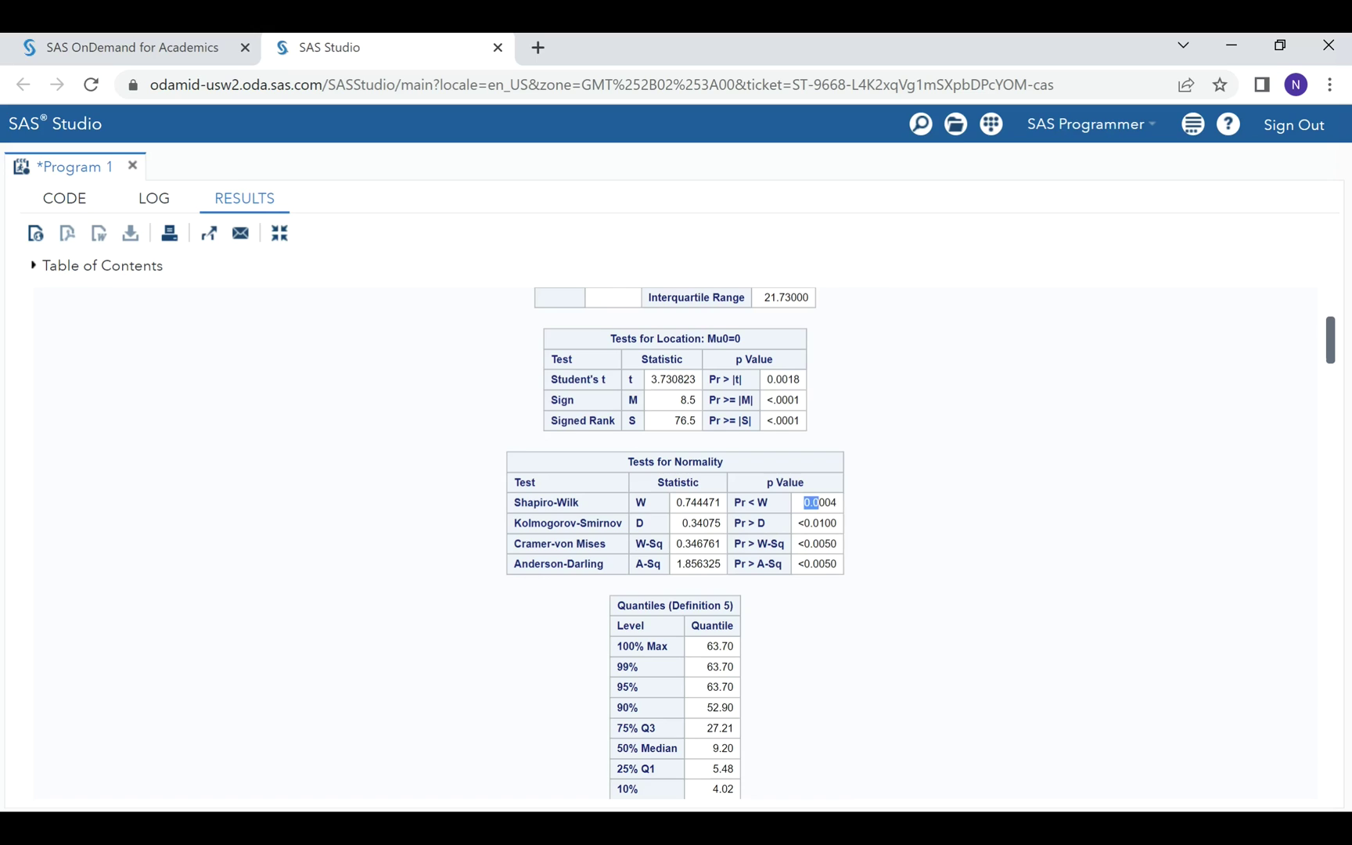
pyautogui.click(858, 506)
pyautogui.click(66, 200)
# - Move the cursor to line 53, below the univariate step's run statement
pyautogui.scroll(-1, 176, 612)
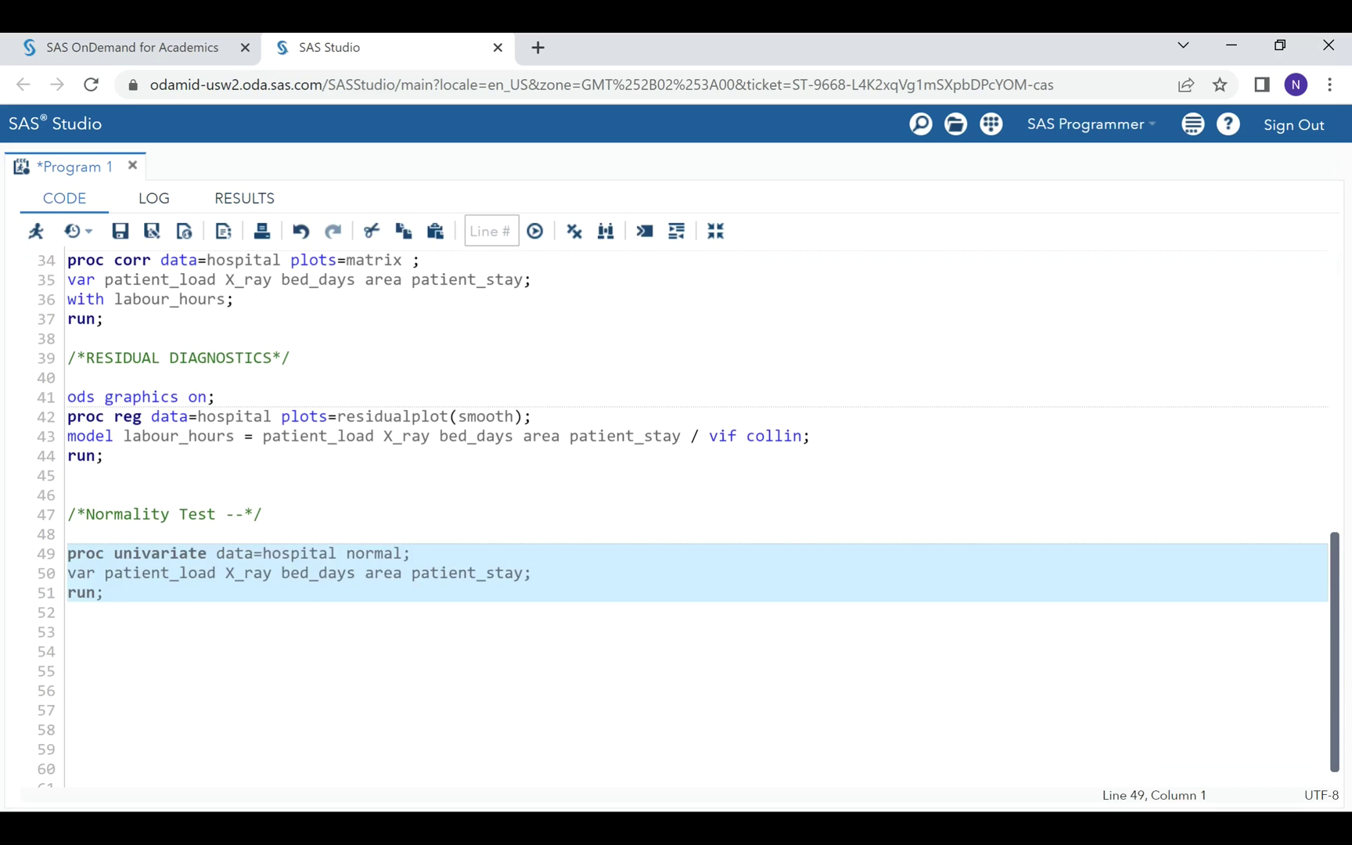
pyautogui.press('Down')
pyautogui.press('Down')
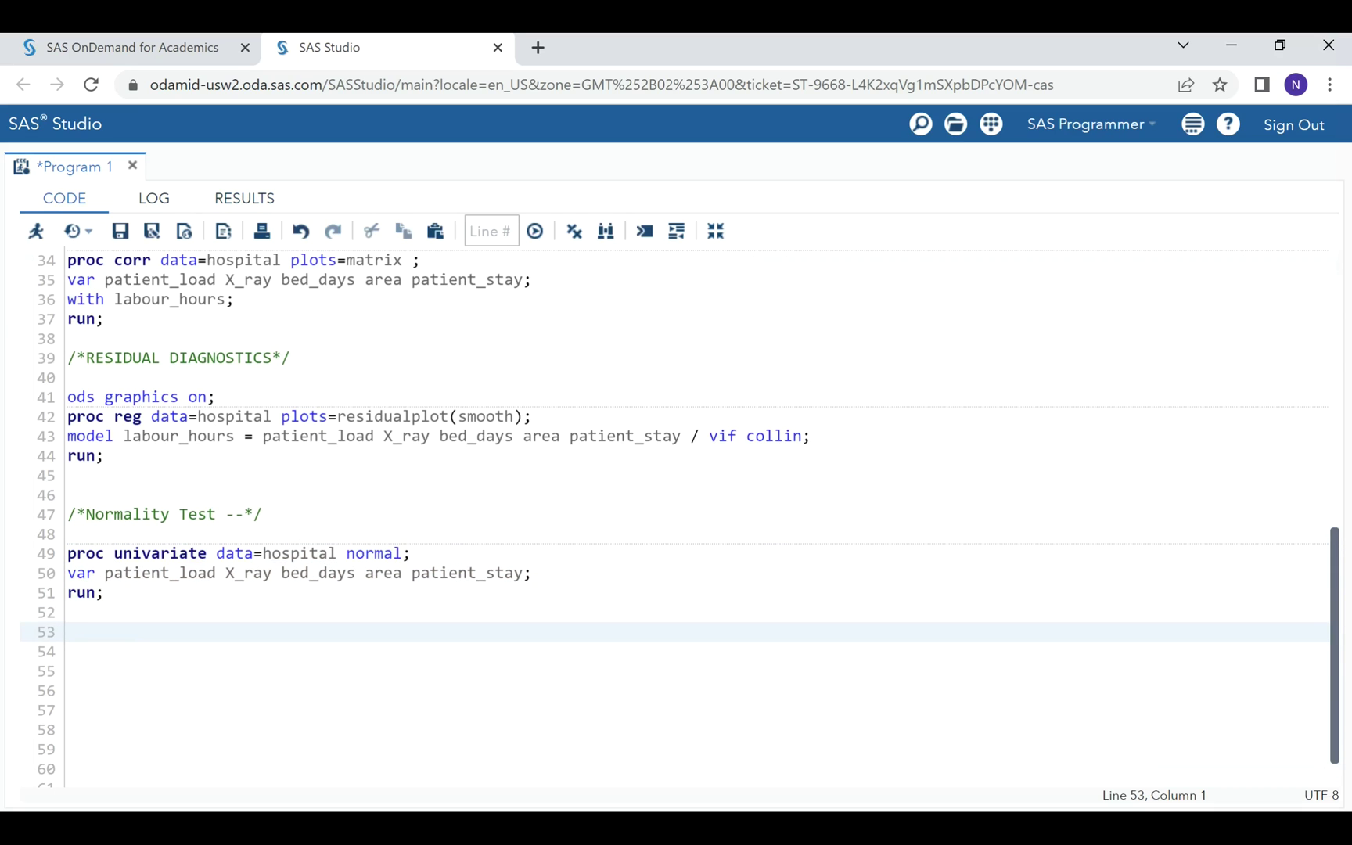